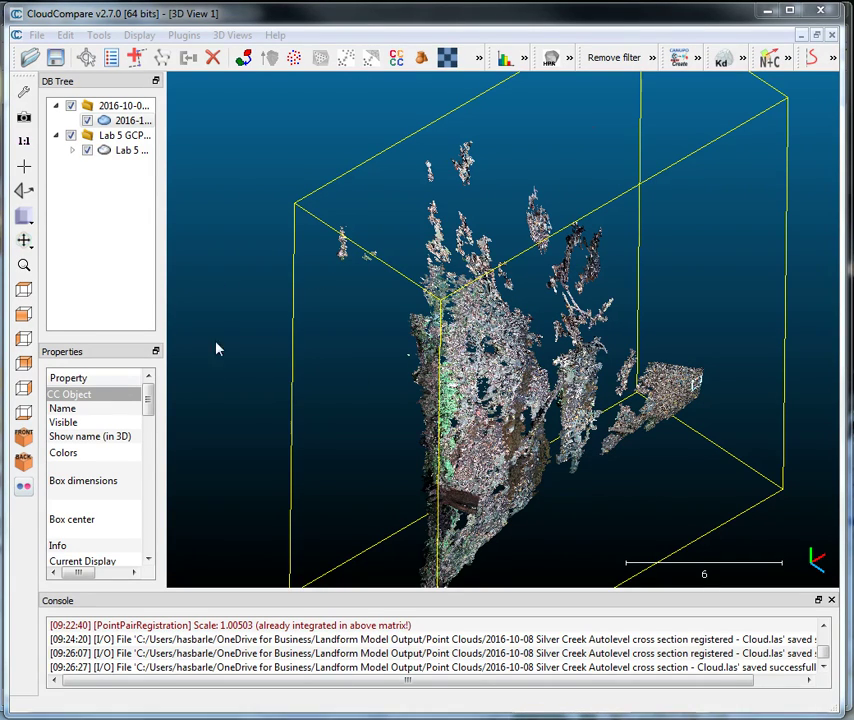
Check the creek cloud in top and front views, finishing in top view
{"action": "left_click", "coordinate": [23, 290]}
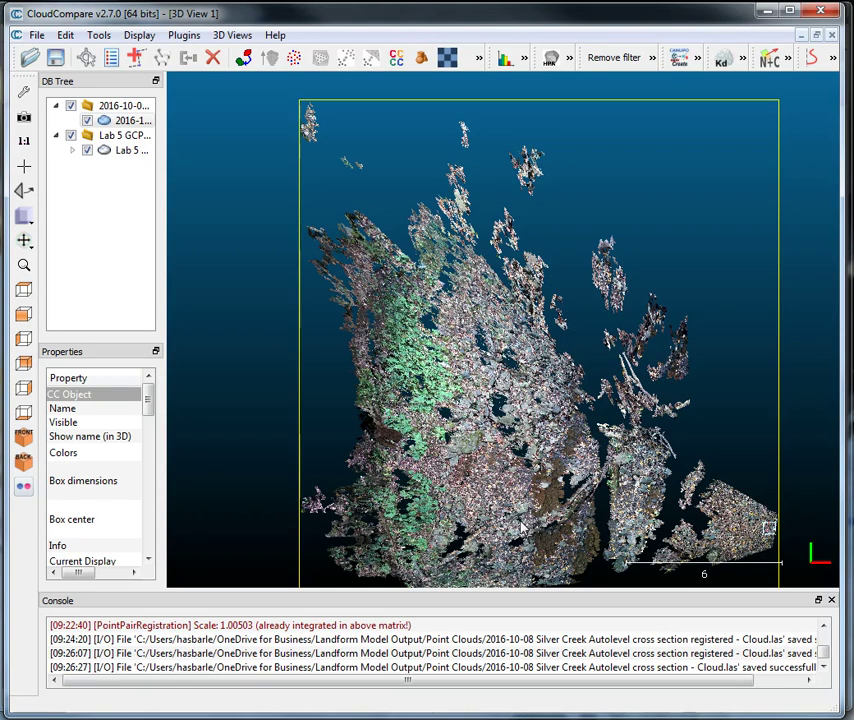
{"action": "left_click", "coordinate": [25, 313]}
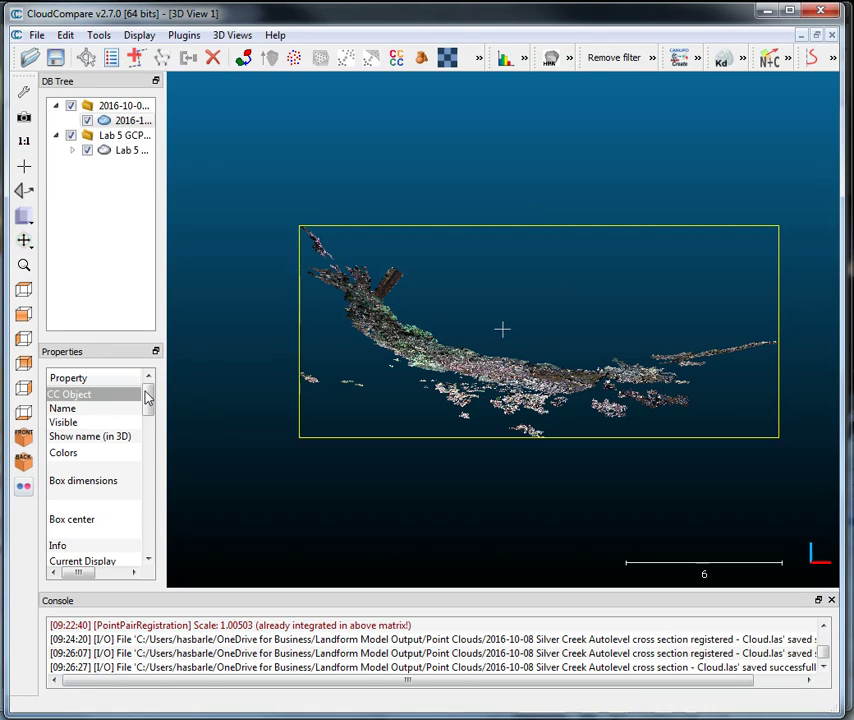
{"action": "left_click", "coordinate": [24, 289]}
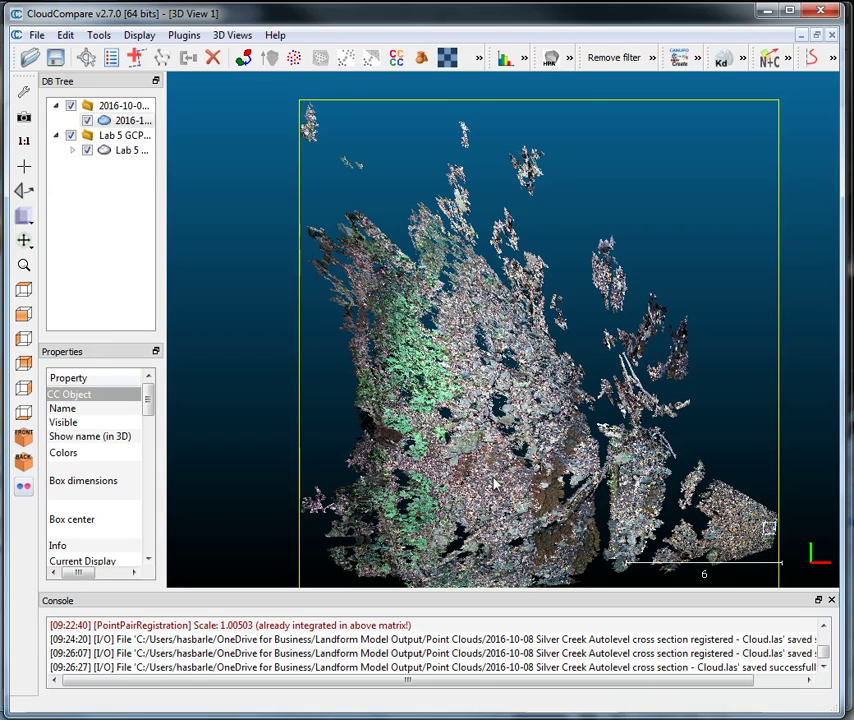
Outline a narrow strip across the lower creek cloud and keep only the points inside it
{"action": "left_click", "coordinate": [479, 58]}
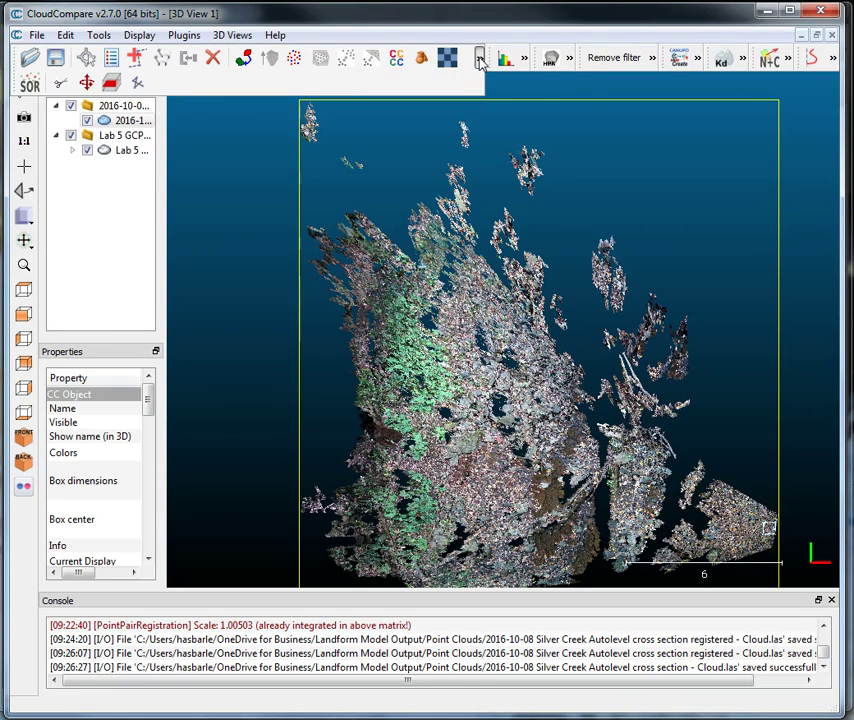
{"action": "left_click", "coordinate": [61, 84]}
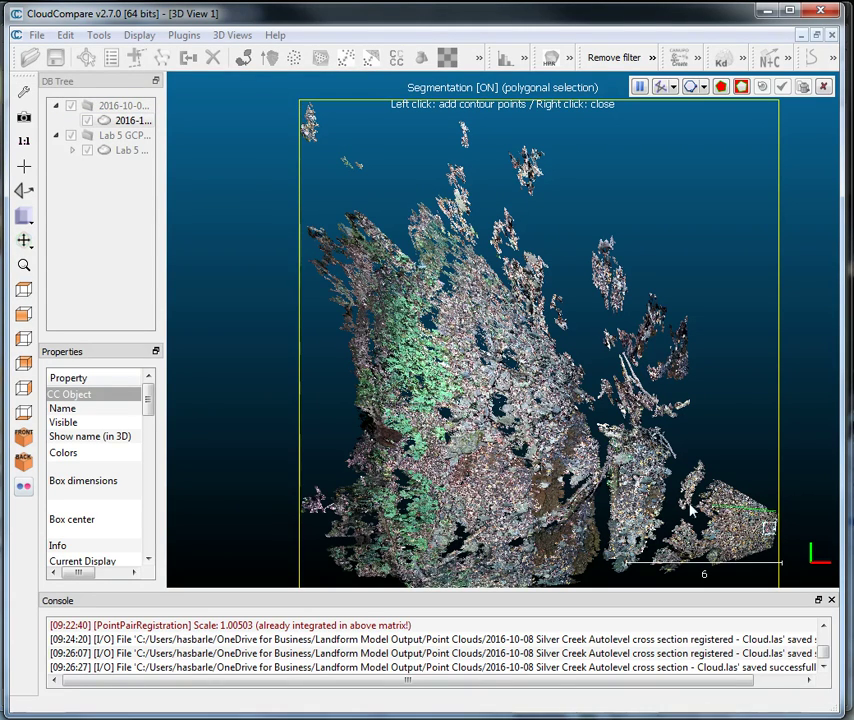
{"action": "left_click", "coordinate": [776, 512]}
{"action": "left_click", "coordinate": [355, 508]}
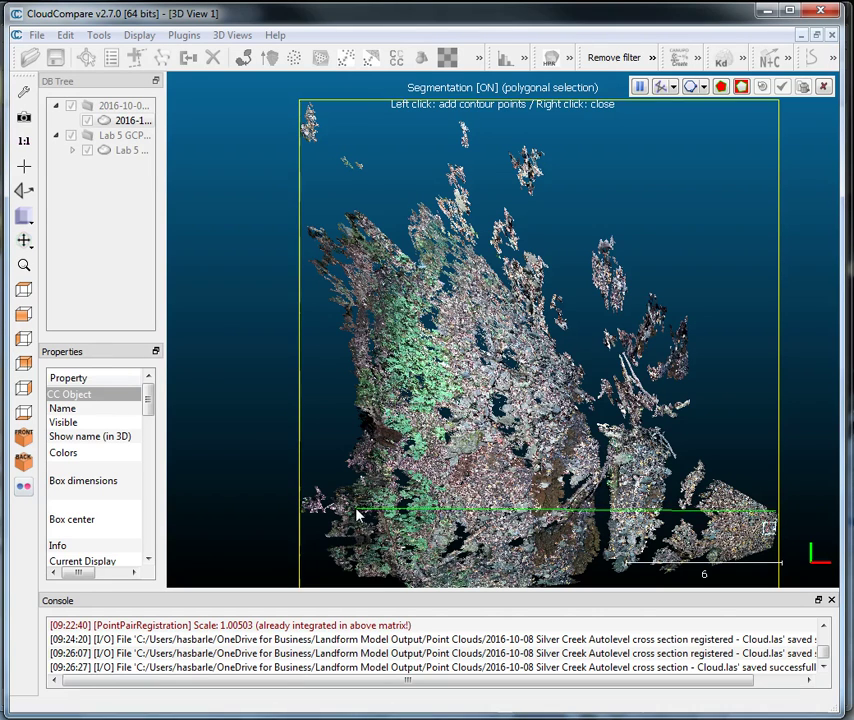
{"action": "left_click", "coordinate": [358, 551]}
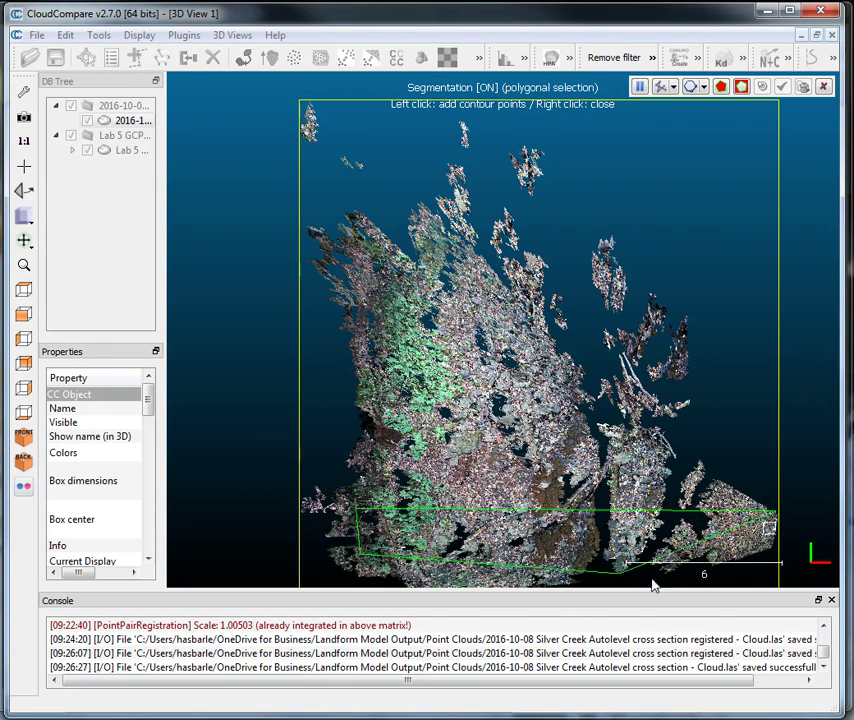
{"action": "right_click", "coordinate": [775, 524]}
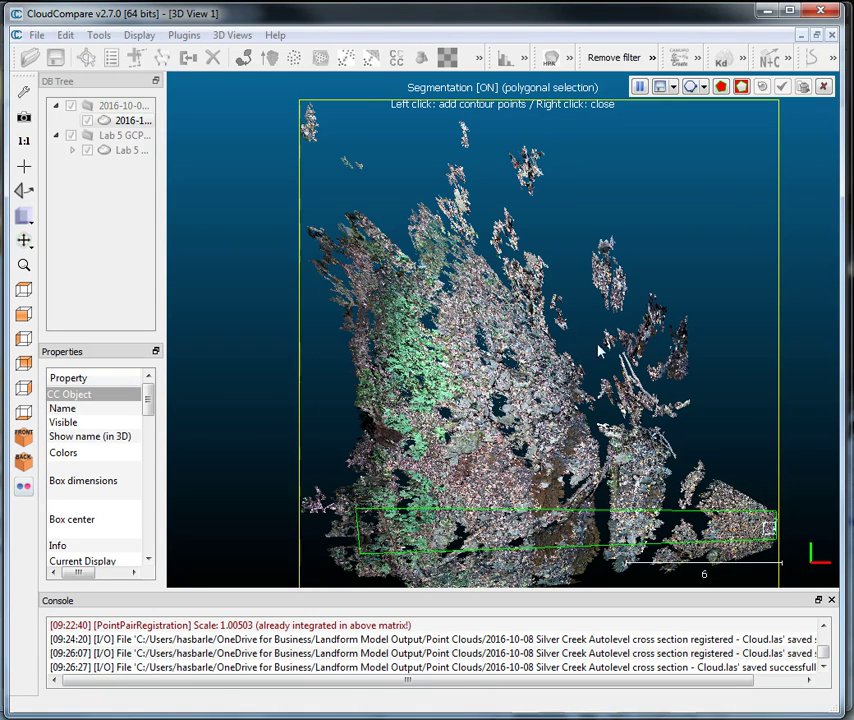
{"action": "left_click", "coordinate": [720, 88]}
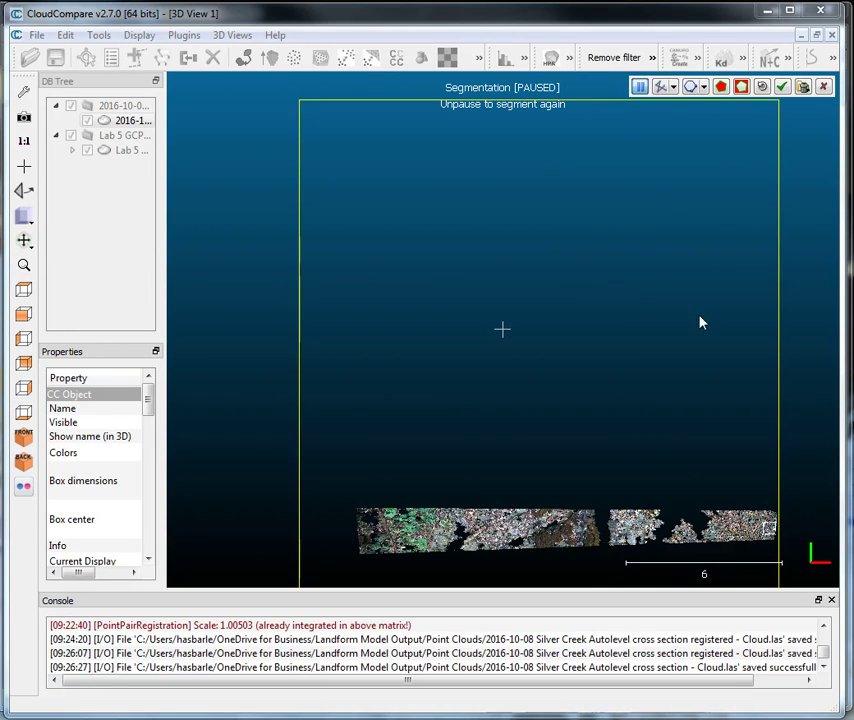
{"action": "left_click", "coordinate": [783, 89]}
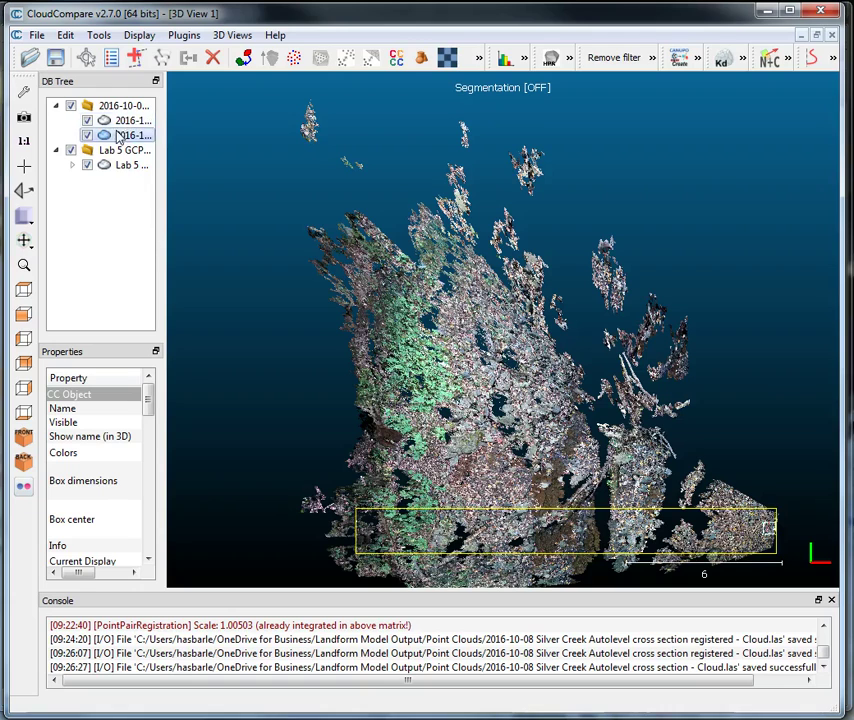
Uncheck the full creek cloud in the DB Tree so only the strip is visible
{"action": "left_click", "coordinate": [87, 120]}
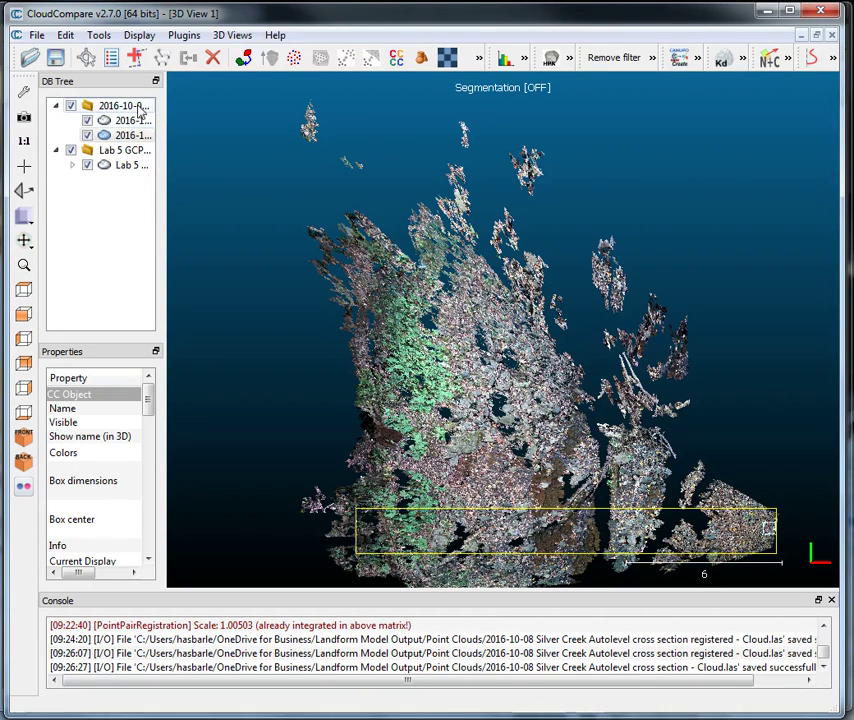
{"action": "left_click", "coordinate": [87, 120]}
{"action": "left_click", "coordinate": [87, 120]}
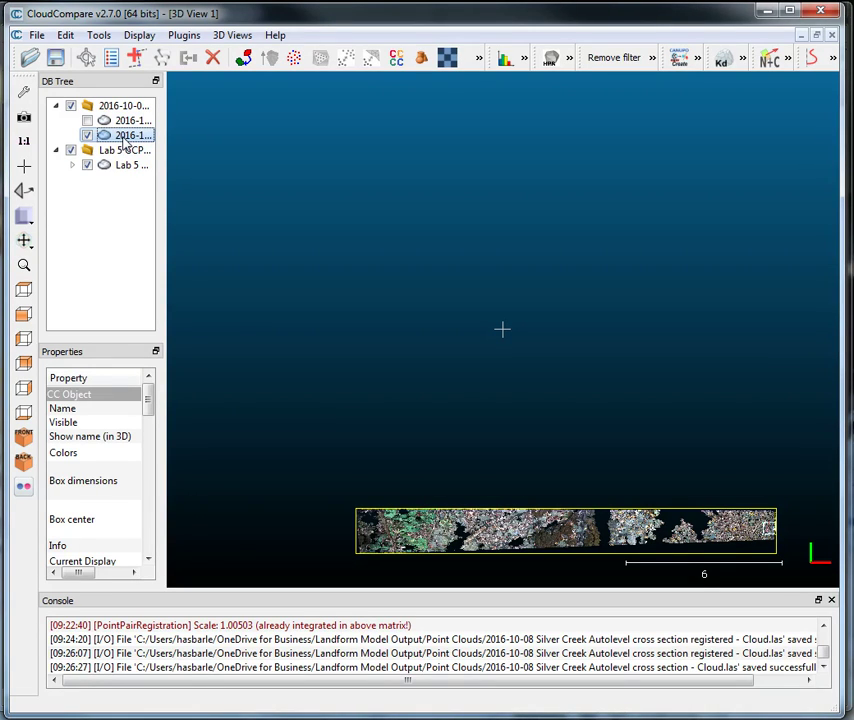
Inspect the strip's channel profile from the front, top and left side views
{"action": "left_click", "coordinate": [24, 315]}
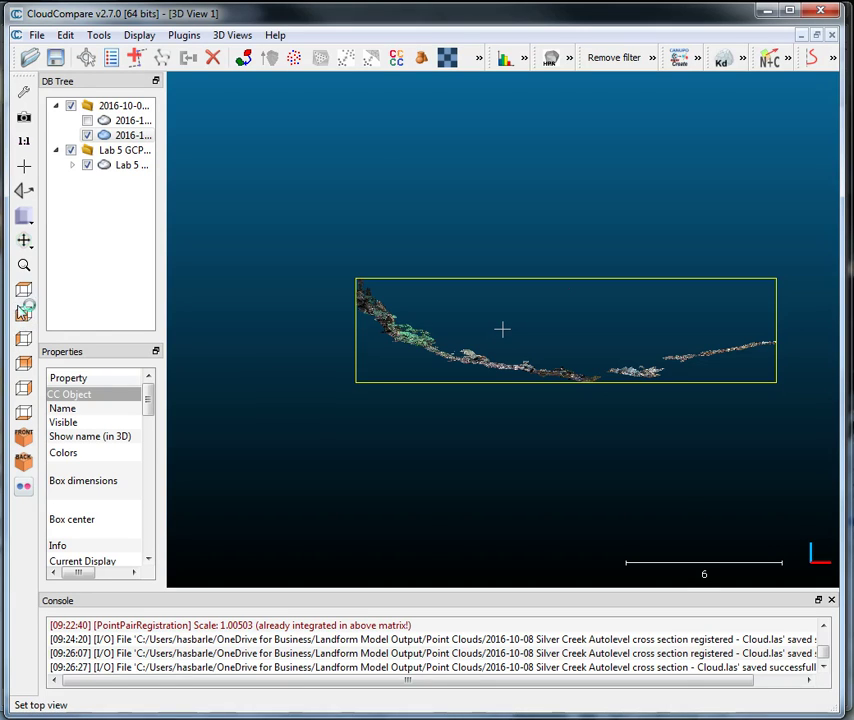
{"action": "left_click", "coordinate": [24, 291]}
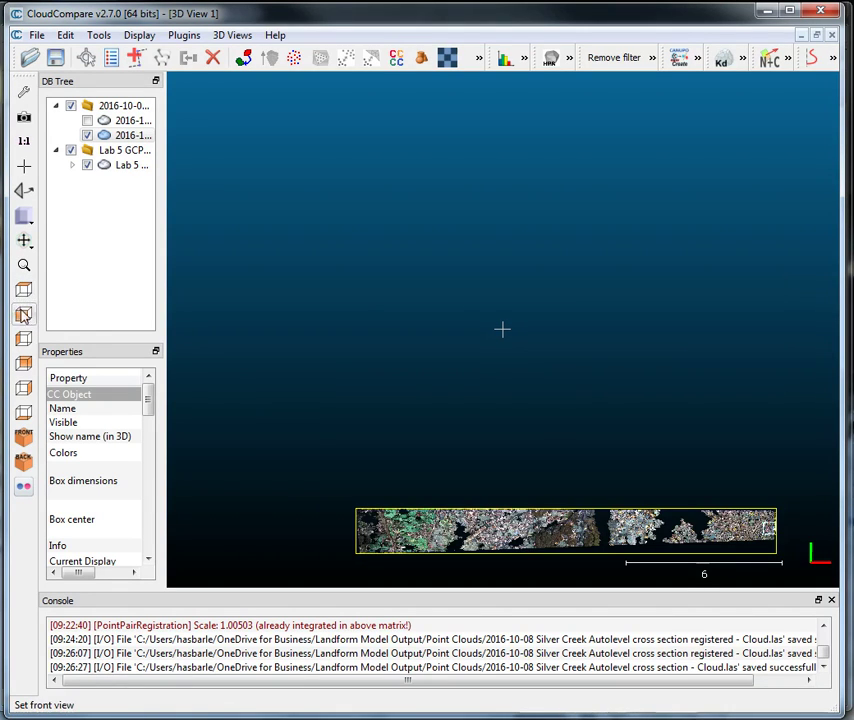
{"action": "left_click", "coordinate": [24, 340]}
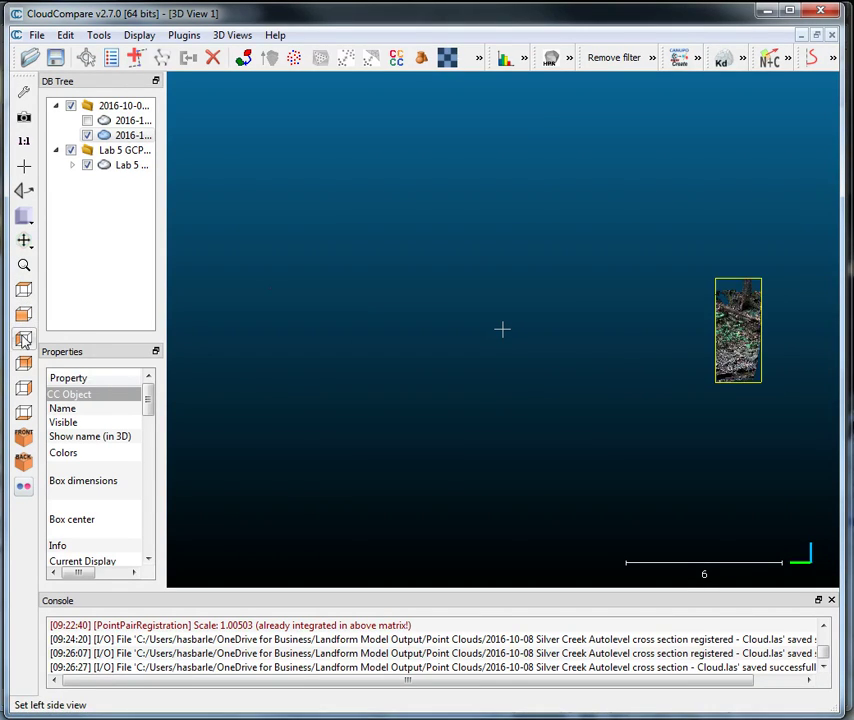
{"action": "left_click", "coordinate": [24, 291]}
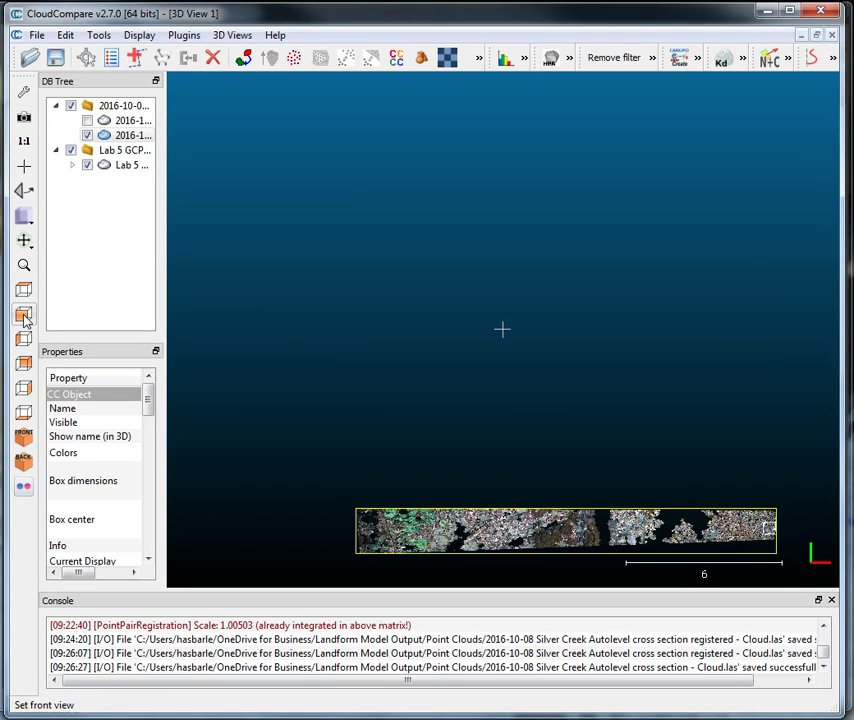
{"action": "left_click", "coordinate": [24, 315]}
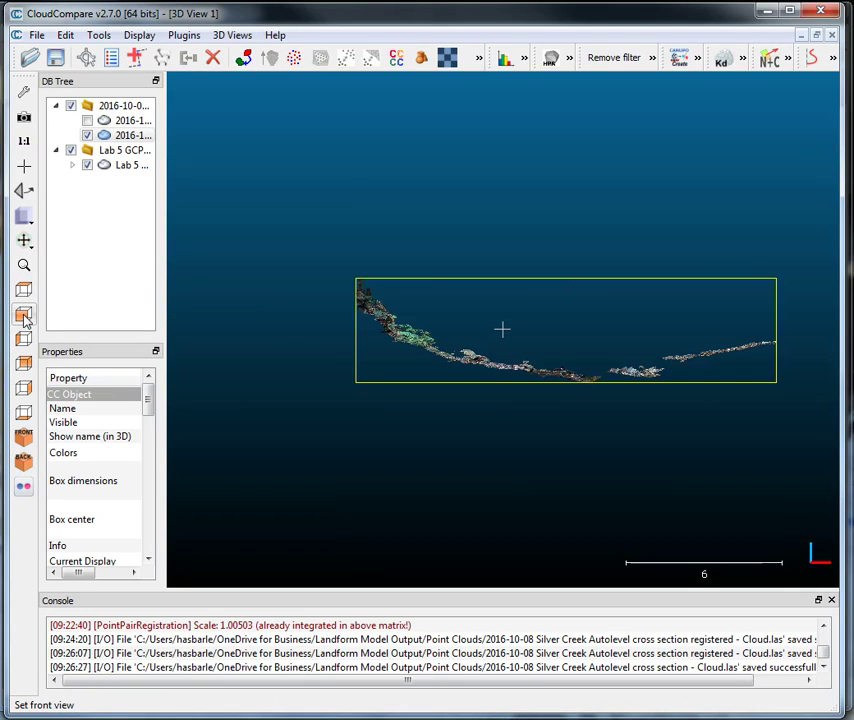
Overwrite 'Silver Creek Autolevel cross section registered - Cloud.las' with the strip at original resolution
{"action": "left_click", "coordinate": [55, 58]}
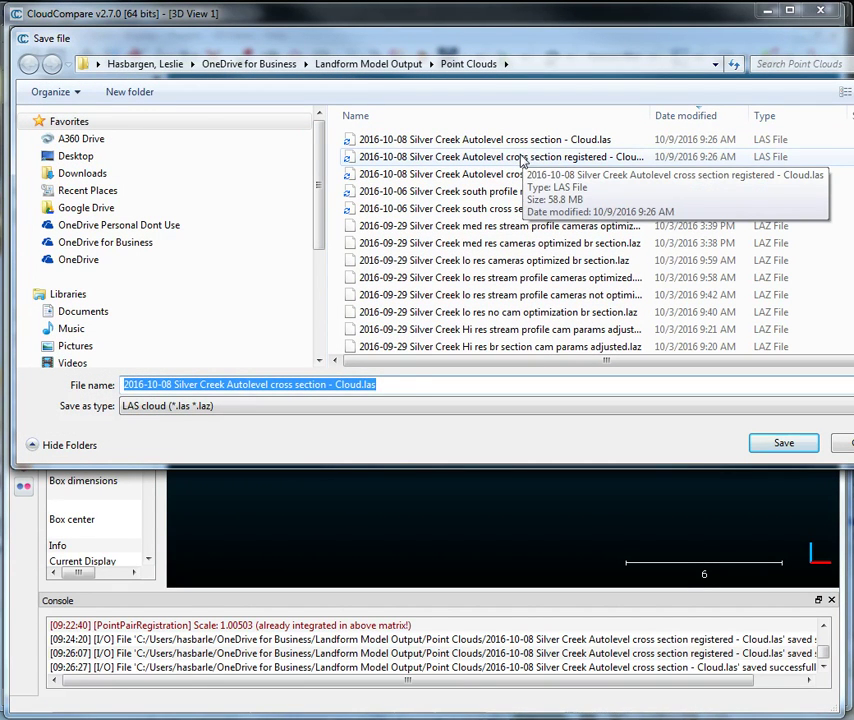
{"action": "left_click", "coordinate": [522, 157]}
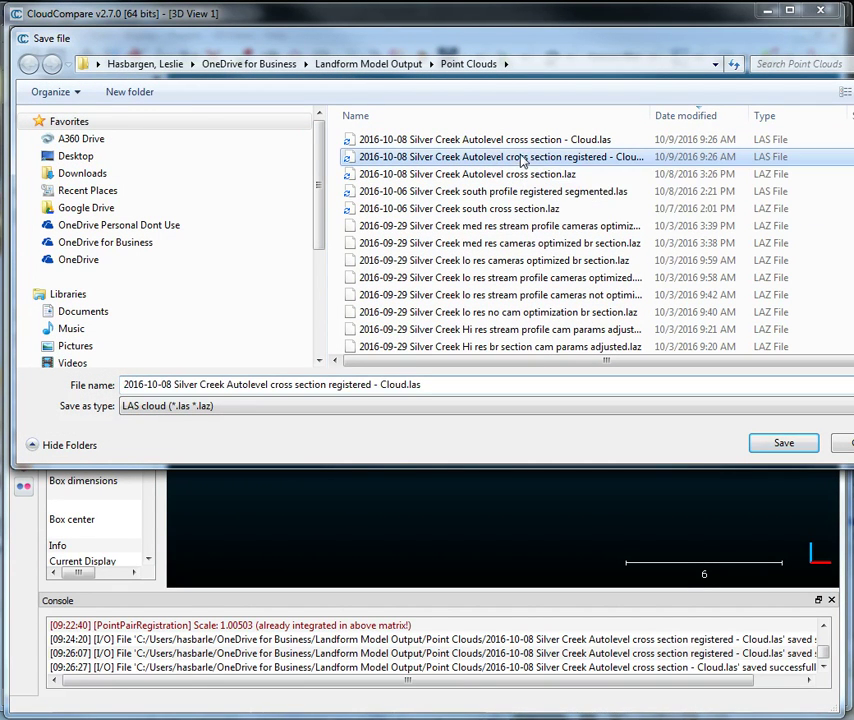
{"action": "left_click", "coordinate": [783, 452]}
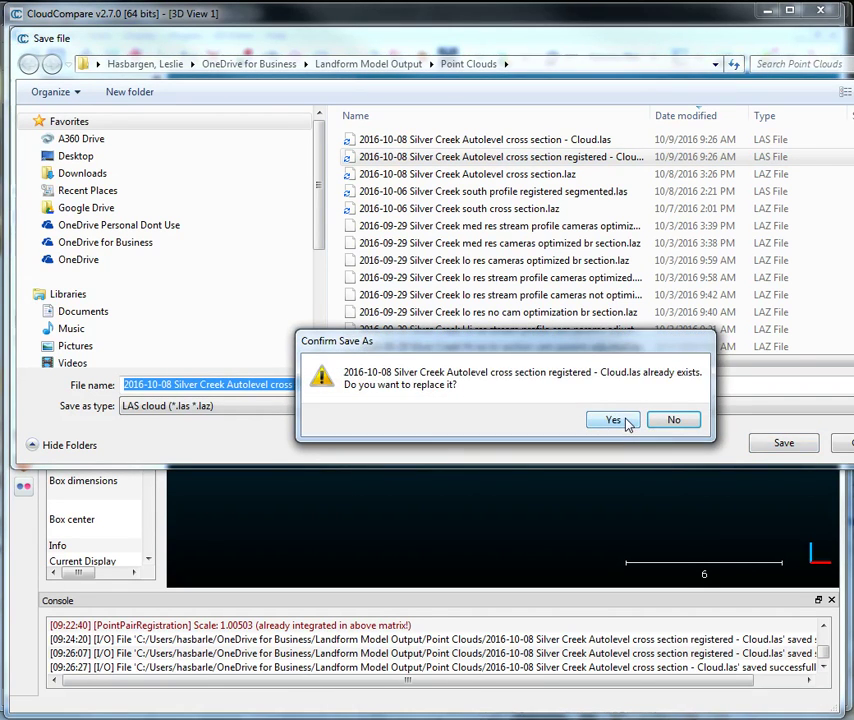
{"action": "left_click", "coordinate": [627, 423]}
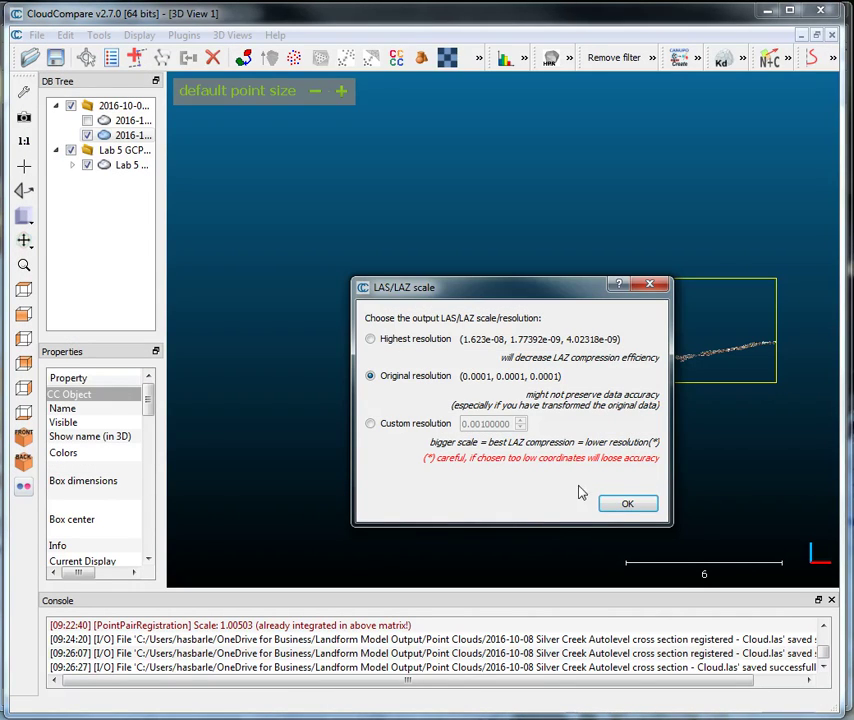
{"action": "left_click", "coordinate": [627, 503]}
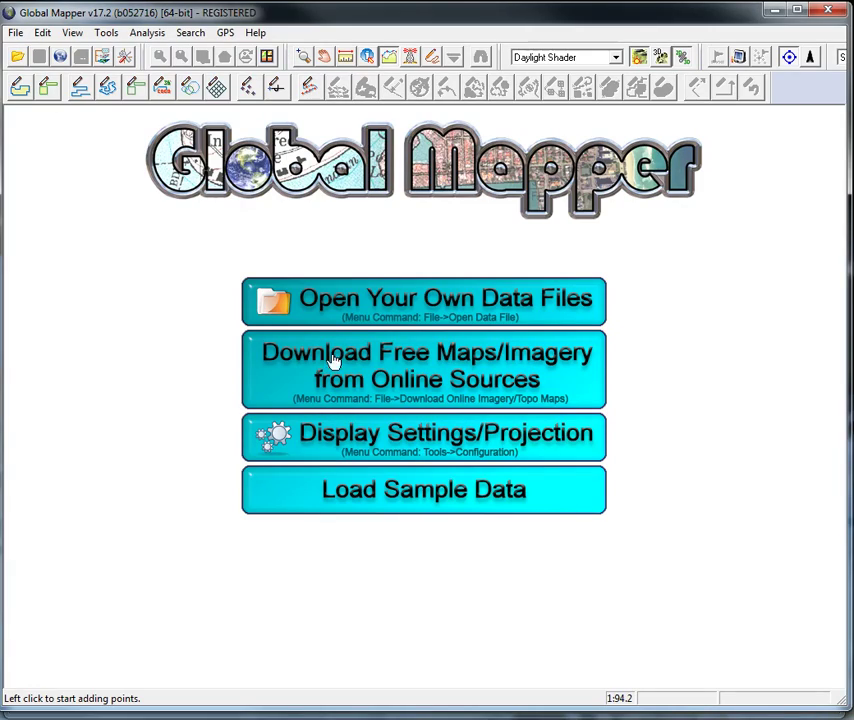
Load the registered Silver Creek cross-section LAS file in Global Mapper, past the file-in-use warning
{"action": "left_click", "coordinate": [373, 305]}
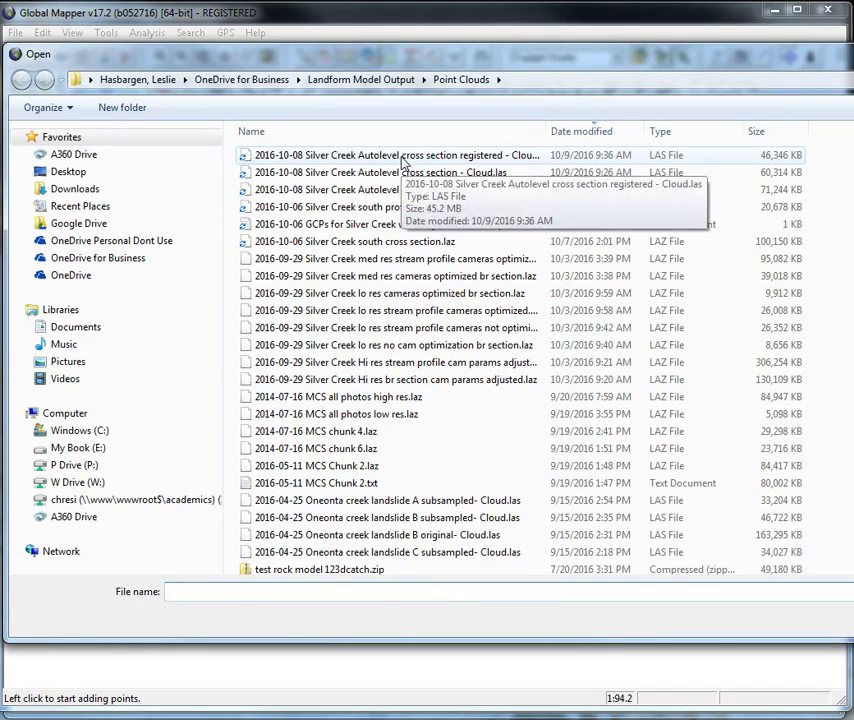
{"action": "double_click", "coordinate": [418, 157]}
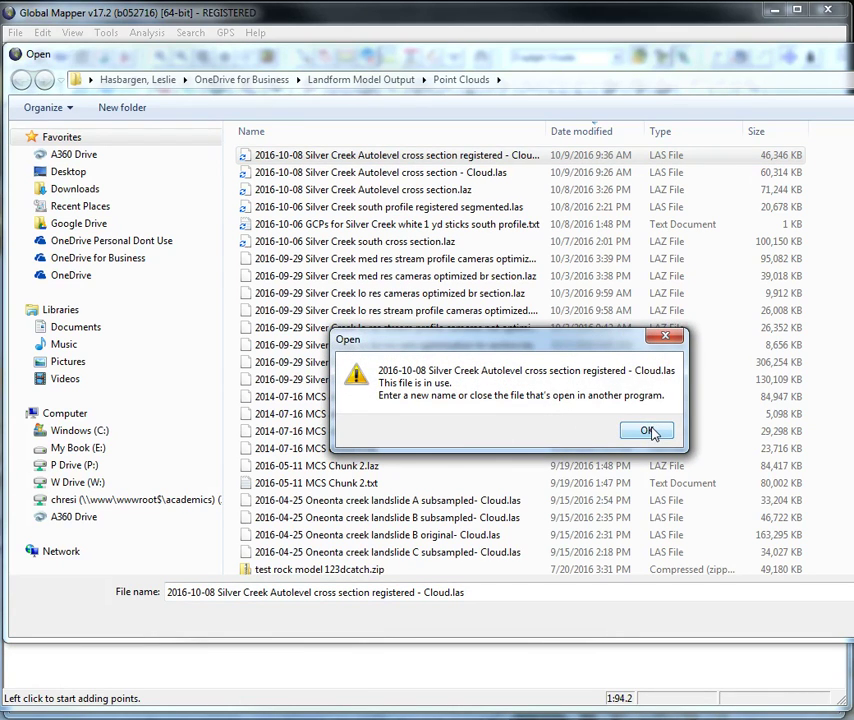
{"action": "left_click", "coordinate": [648, 431]}
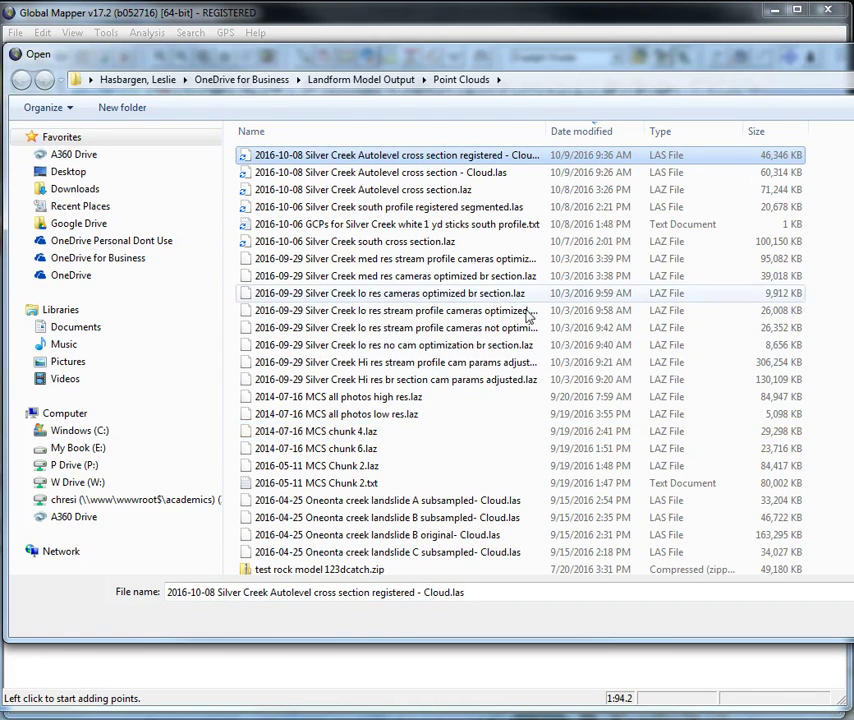
{"action": "double_click", "coordinate": [343, 158]}
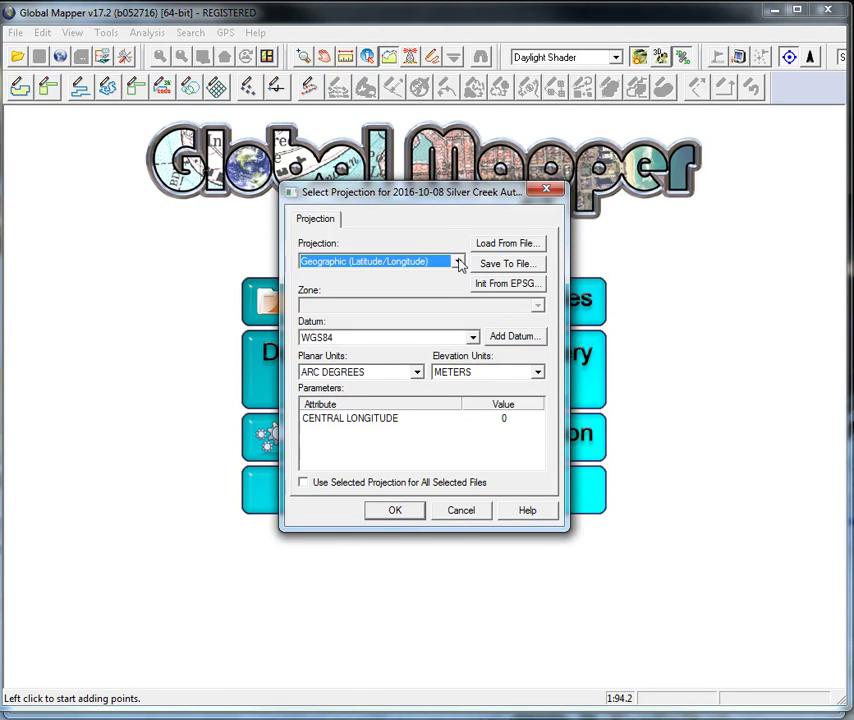
Set the LAS file's projection to Equirectangular (WGS84, metres)
{"action": "left_click", "coordinate": [458, 262]}
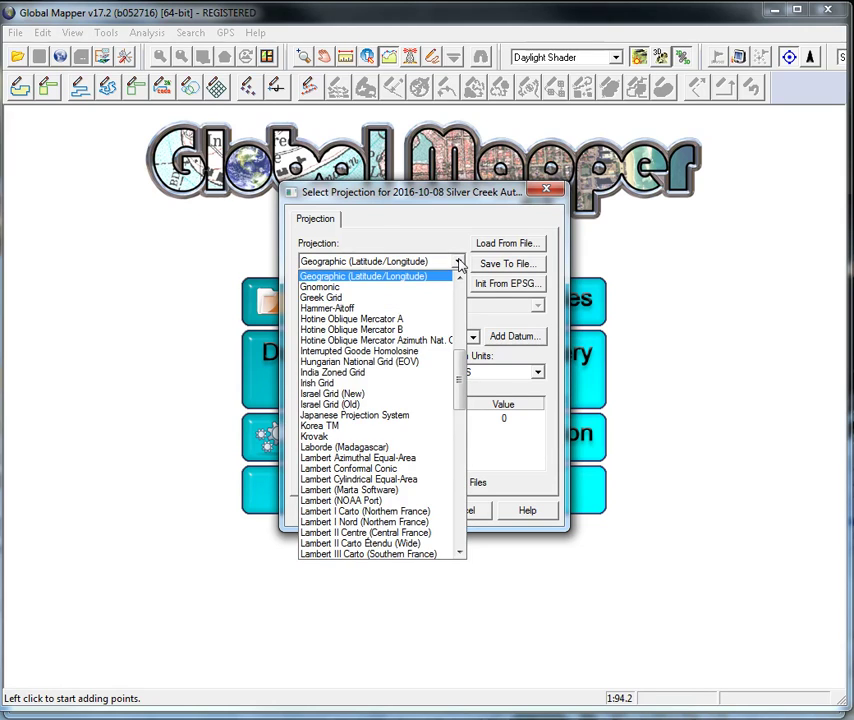
{"action": "key", "text": "e"}
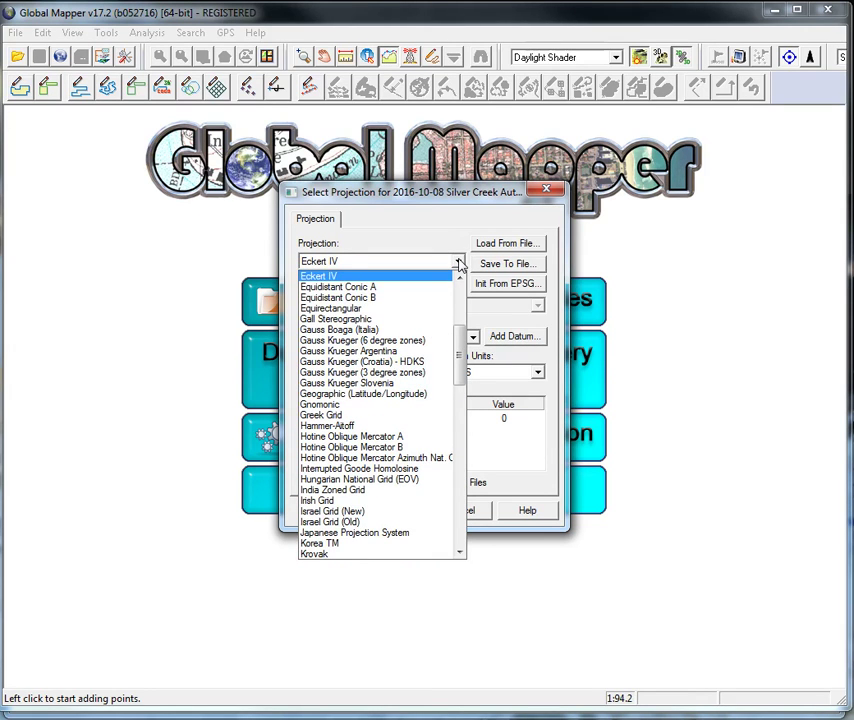
{"action": "left_click", "coordinate": [445, 318]}
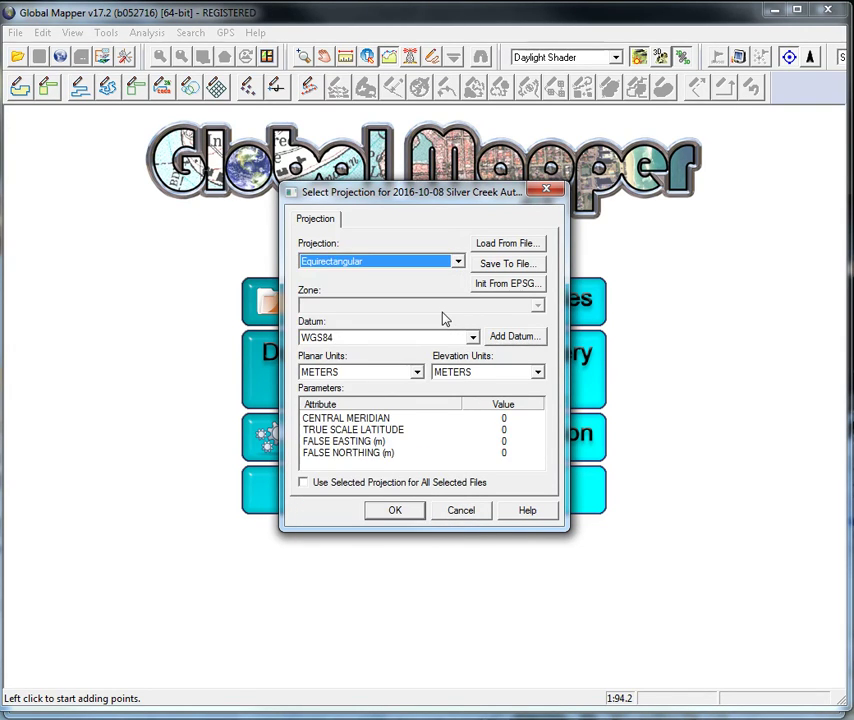
{"action": "left_click", "coordinate": [396, 511]}
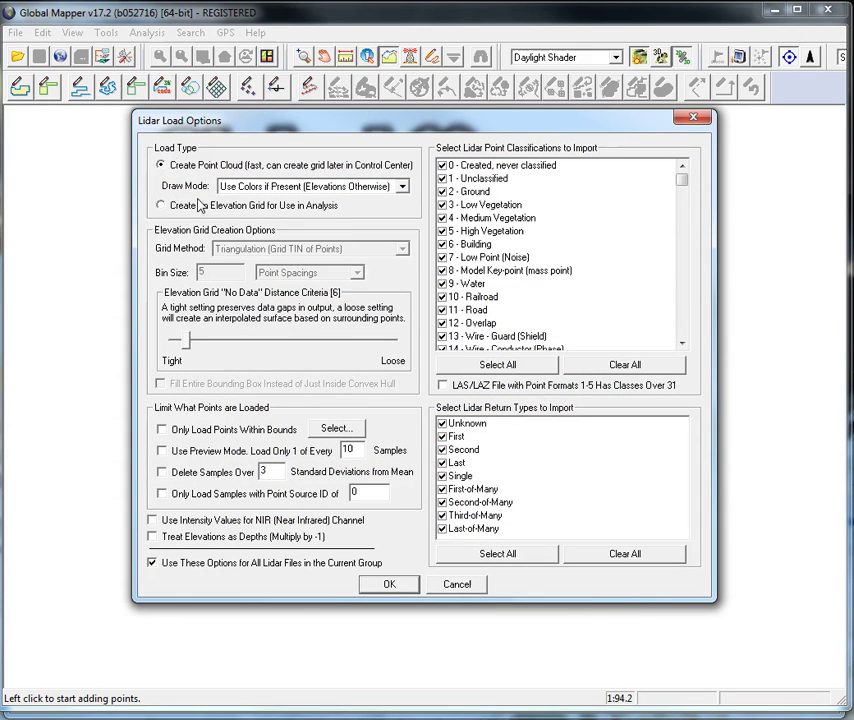
Load the points with 'Create an Elevation Grid for Use in Analysis'
{"action": "left_click", "coordinate": [161, 205]}
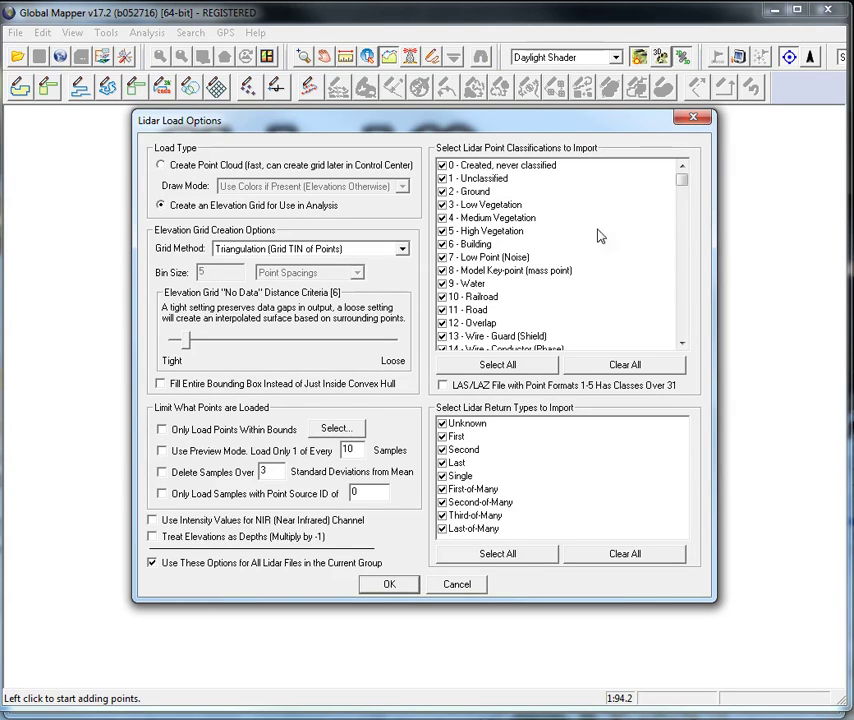
{"action": "left_click", "coordinate": [398, 587]}
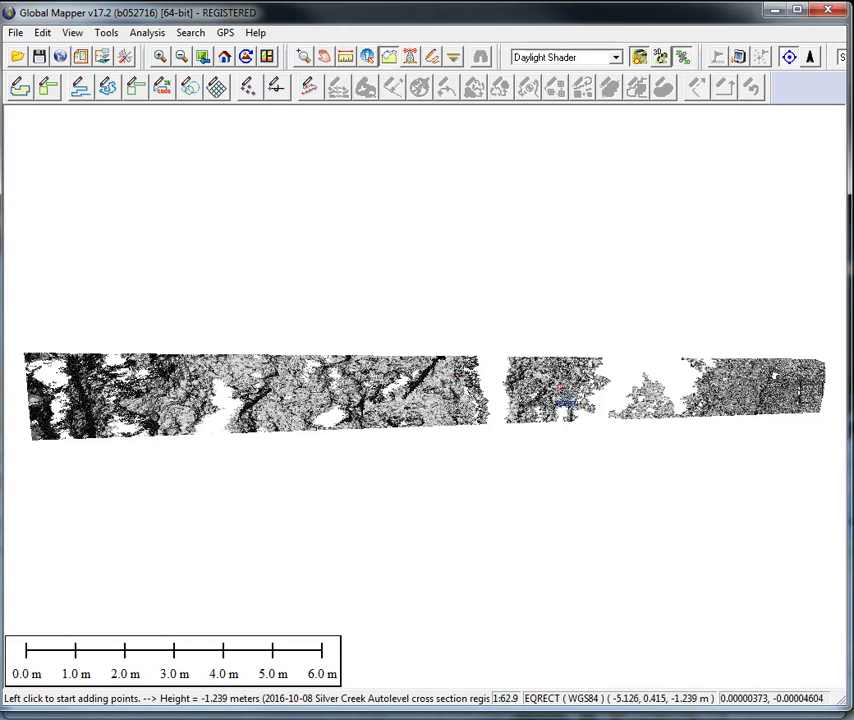
{"action": "left_click", "coordinate": [617, 58]}
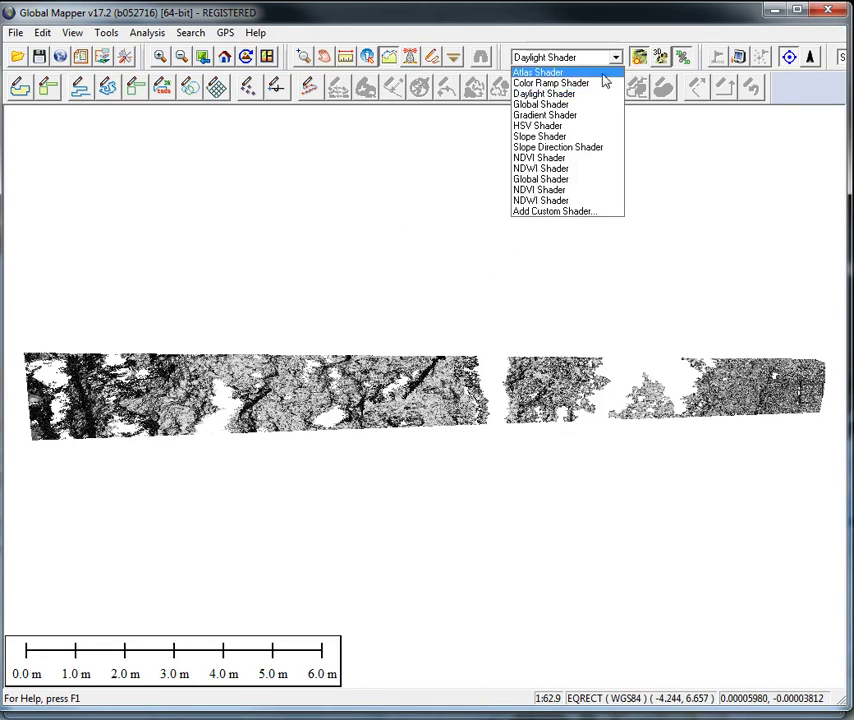
{"action": "left_click", "coordinate": [599, 88]}
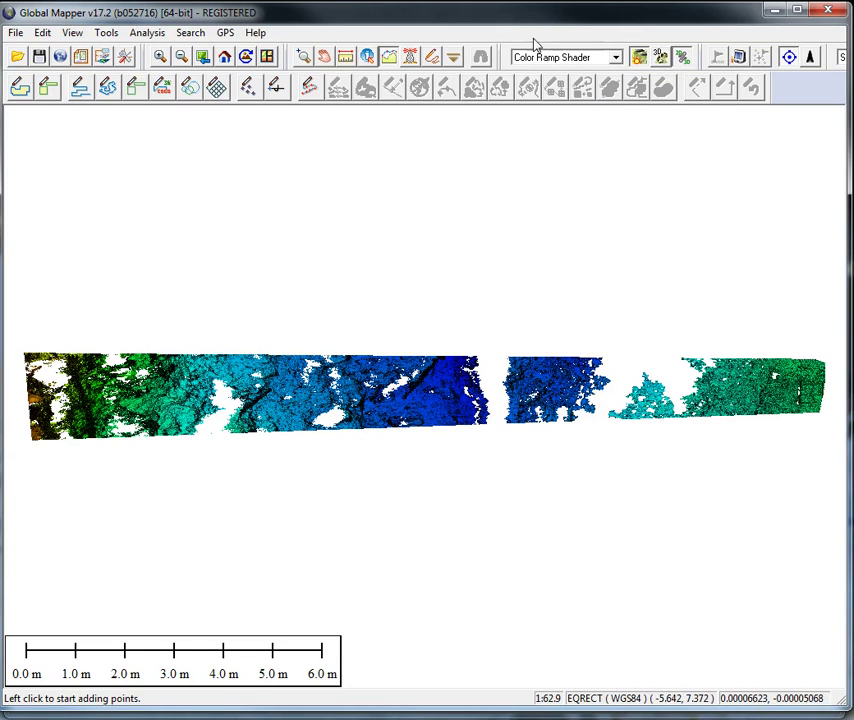
{"action": "left_click", "coordinate": [617, 58]}
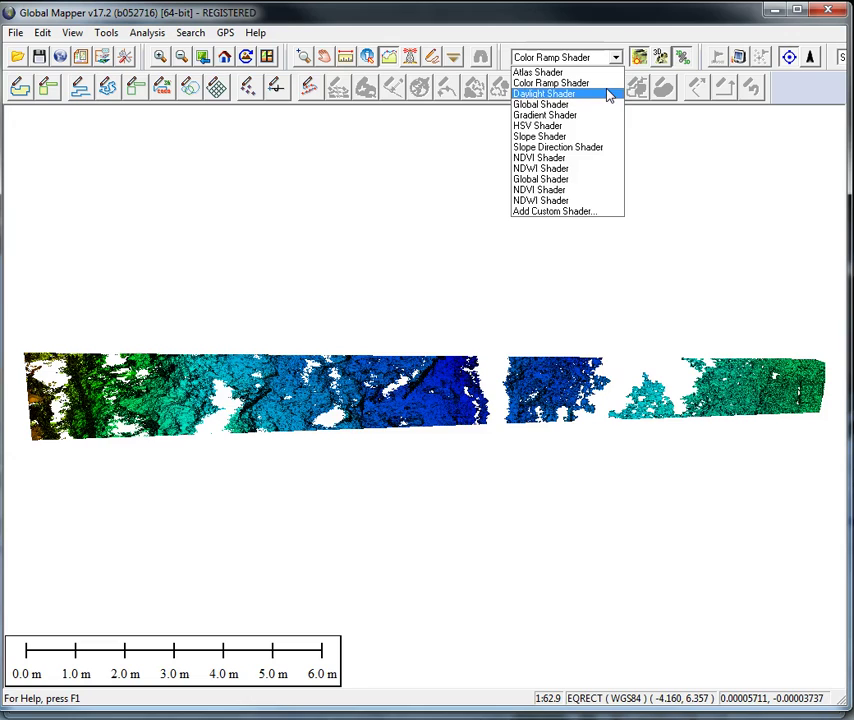
{"action": "left_click", "coordinate": [610, 93]}
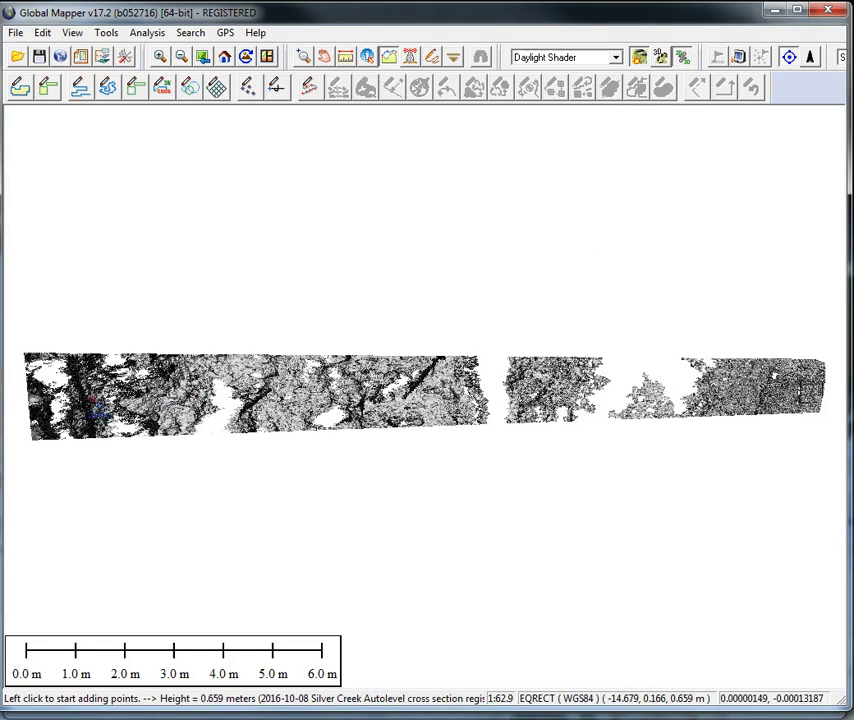
{"action": "left_click", "coordinate": [325, 58]}
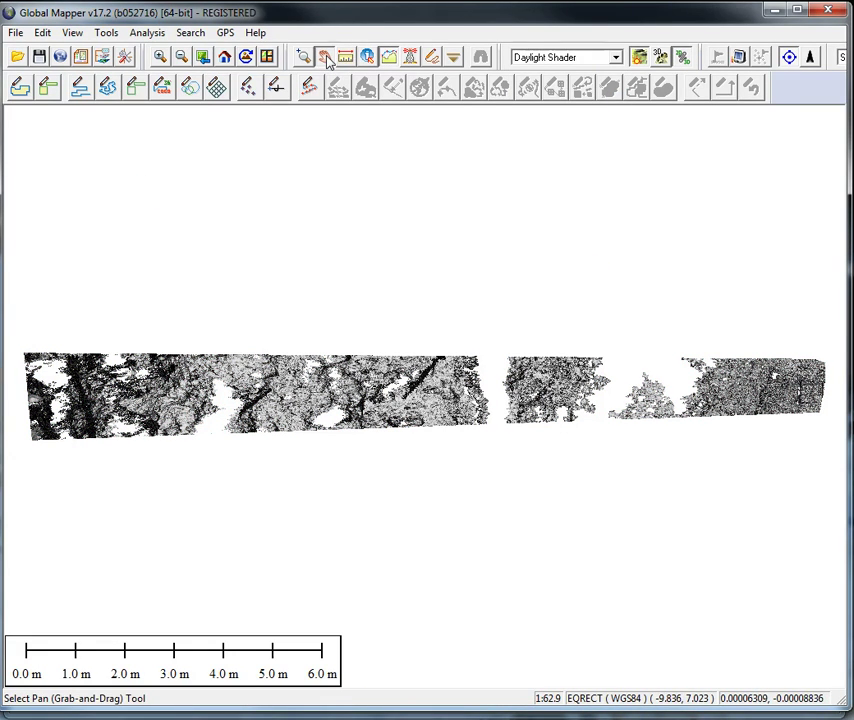
Draw a 3D path profile from the strip's left end to its right end, showing the 15.72 m profile
{"action": "left_click", "coordinate": [389, 58]}
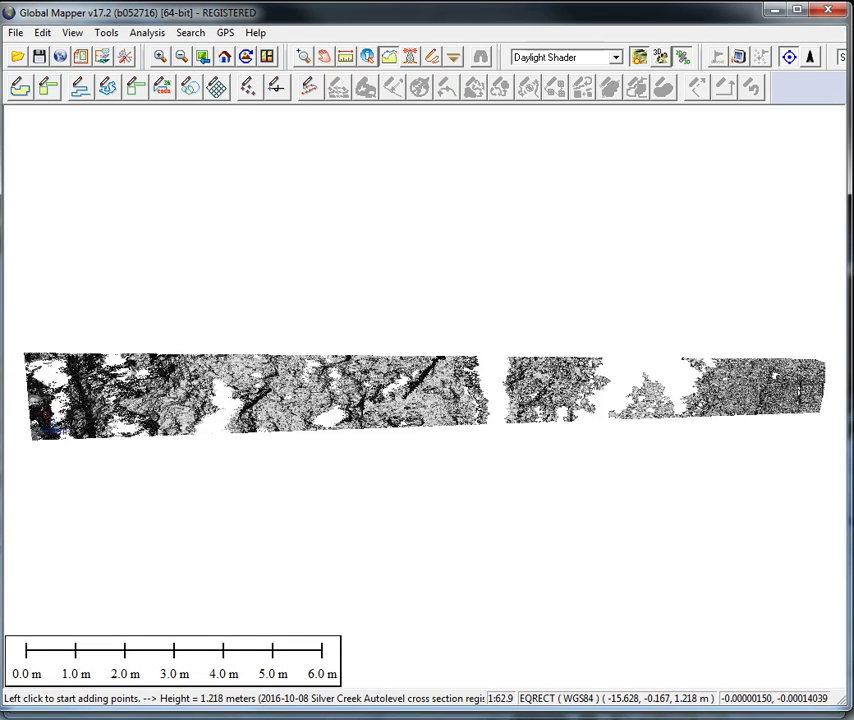
{"action": "left_click", "coordinate": [40, 414]}
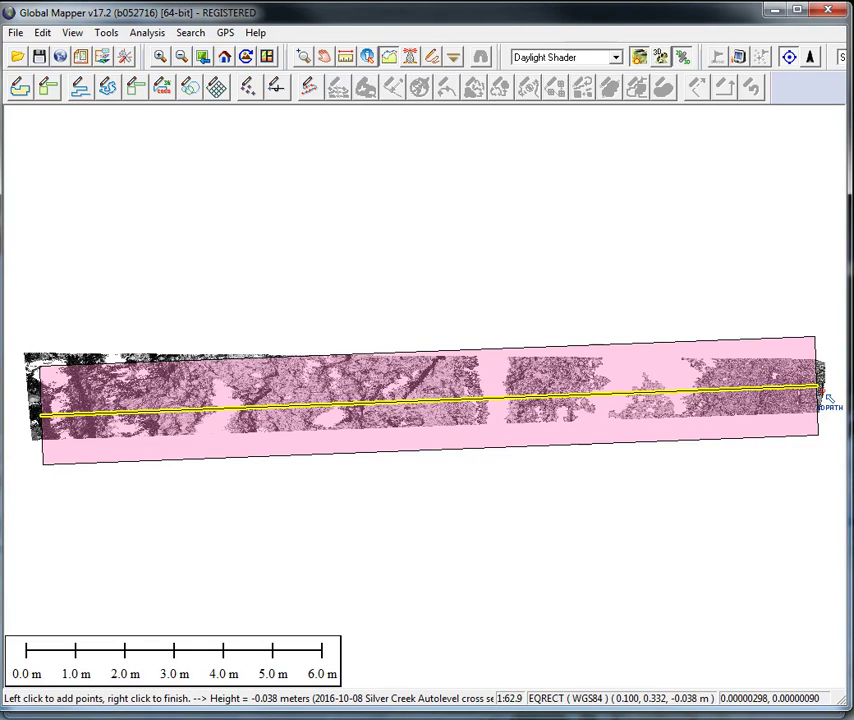
{"action": "right_click", "coordinate": [826, 398]}
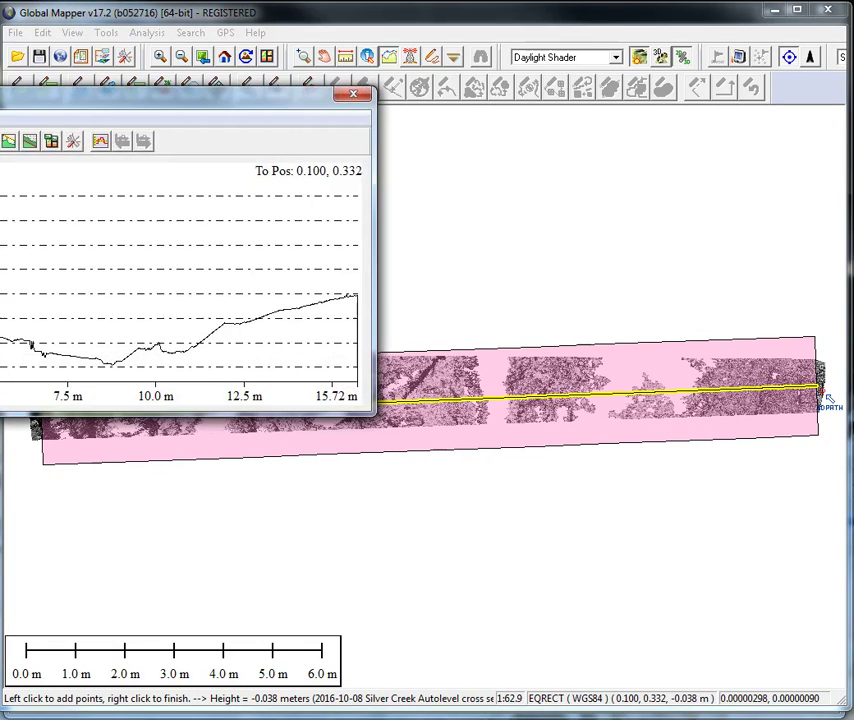
{"action": "left_click_drag", "start_coordinate": [232, 101], "coordinate": [616, 131]}
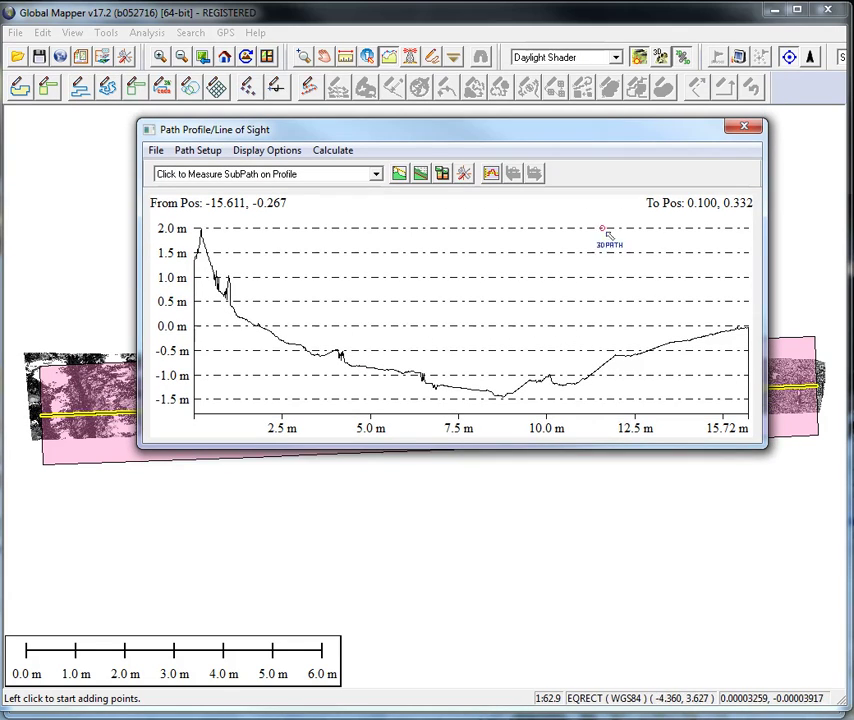
Enlarge the profile window and measure sub-paths near the channel bottom, about 0.246 m rise at 8.7 m
{"action": "left_click_drag", "start_coordinate": [488, 457], "coordinate": [480, 540]}
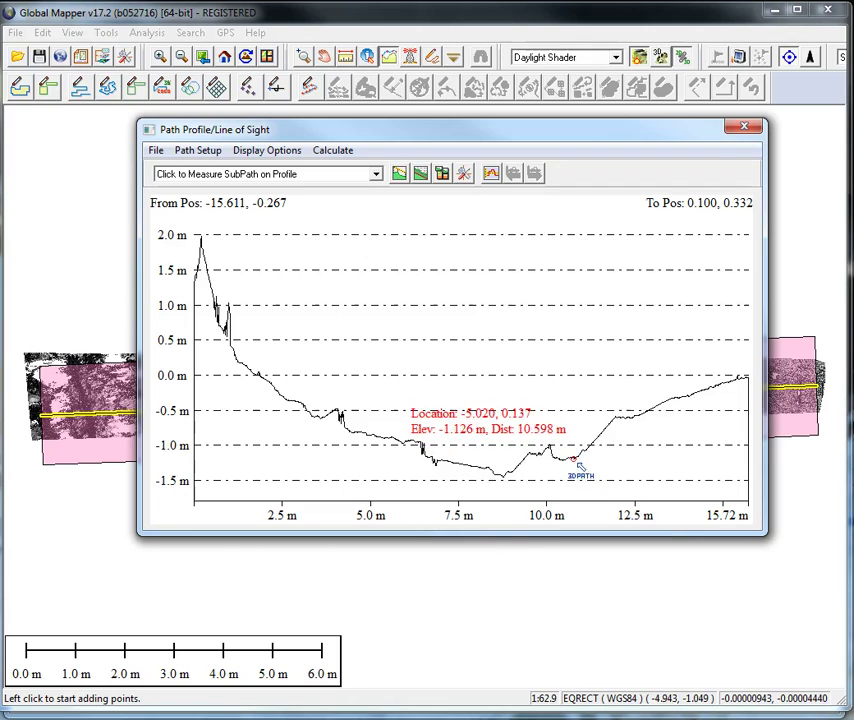
{"action": "left_click_drag", "start_coordinate": [585, 466], "coordinate": [618, 427]}
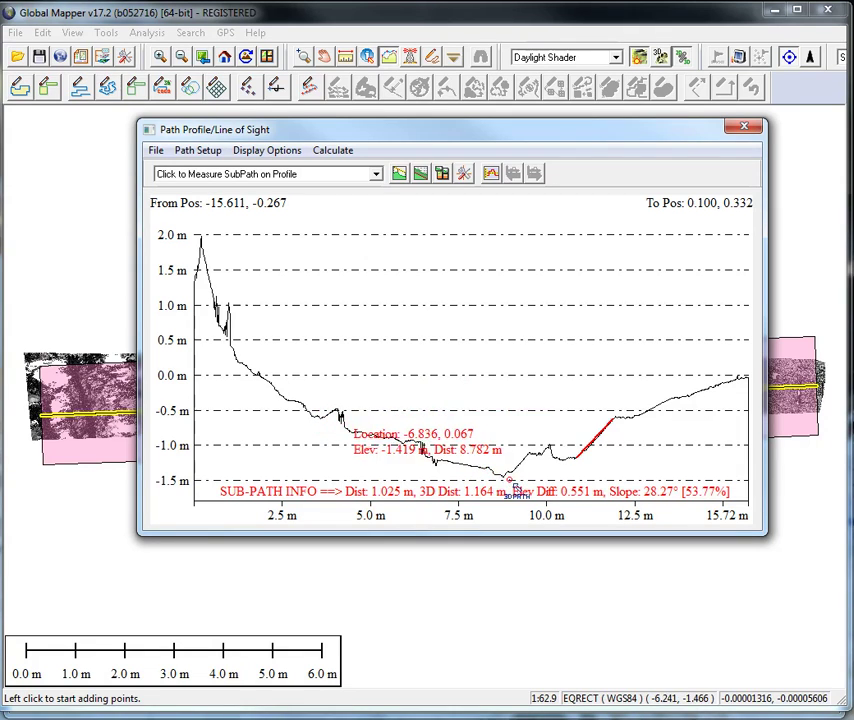
{"action": "left_click_drag", "start_coordinate": [502, 474], "coordinate": [516, 426]}
{"action": "left_click_drag", "start_coordinate": [503, 416], "coordinate": [512, 471]}
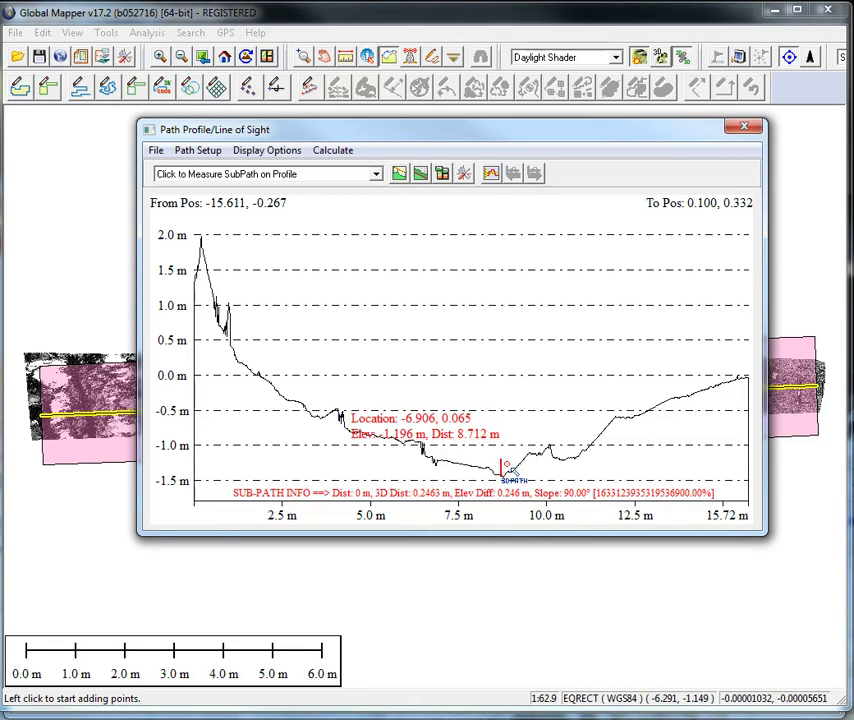